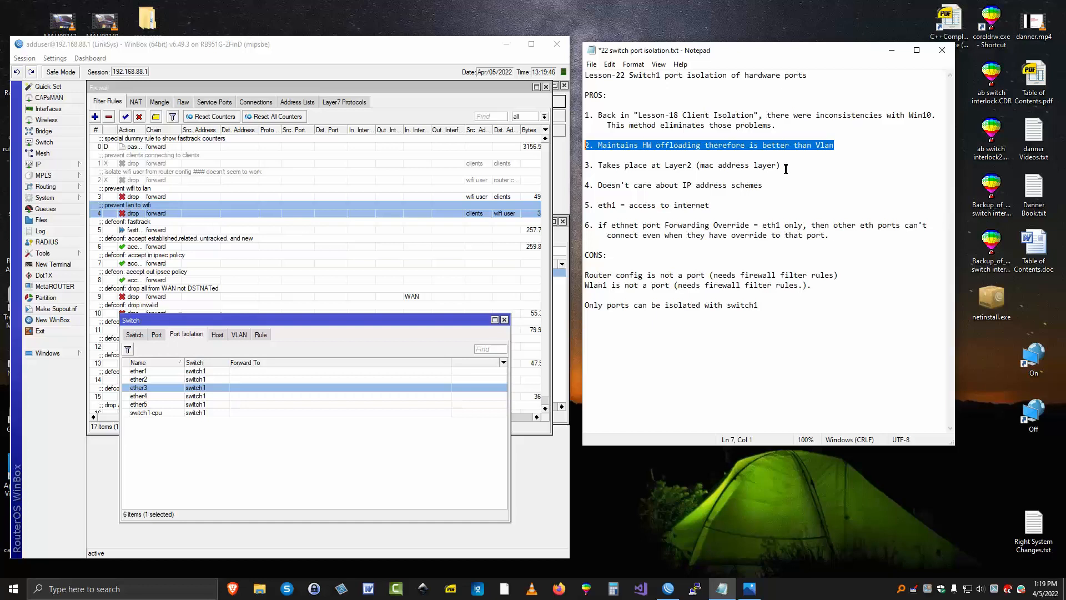
# Read through the remaining pros and the cons of switch1 port isolation in the lesson notes, highlighting each line in turn
pyautogui.moveTo(782, 166); pyautogui.dragTo(572, 165)
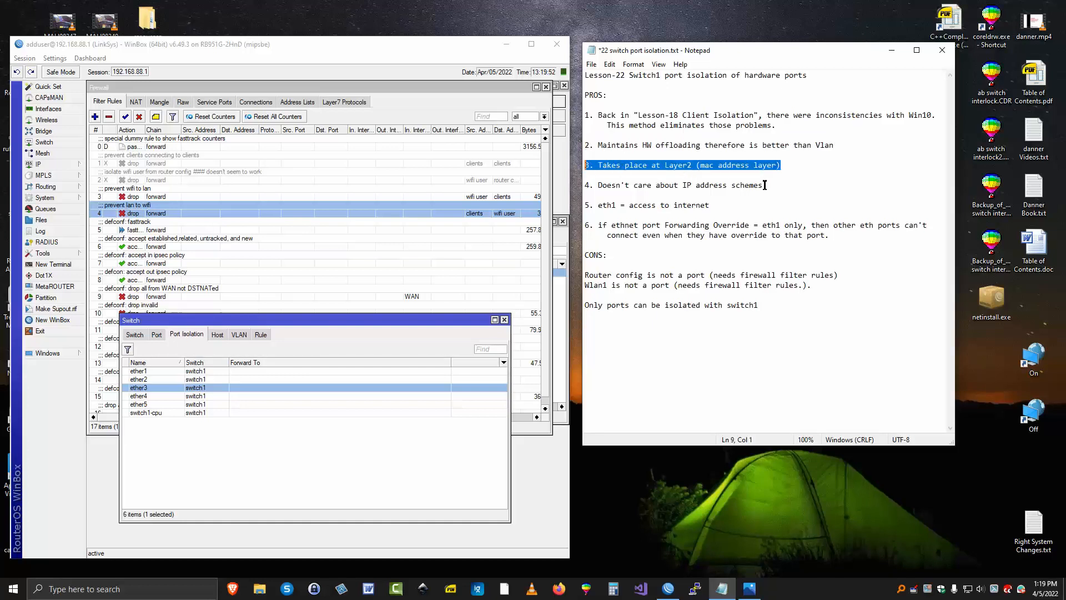
pyautogui.moveTo(767, 189); pyautogui.dragTo(584, 185)
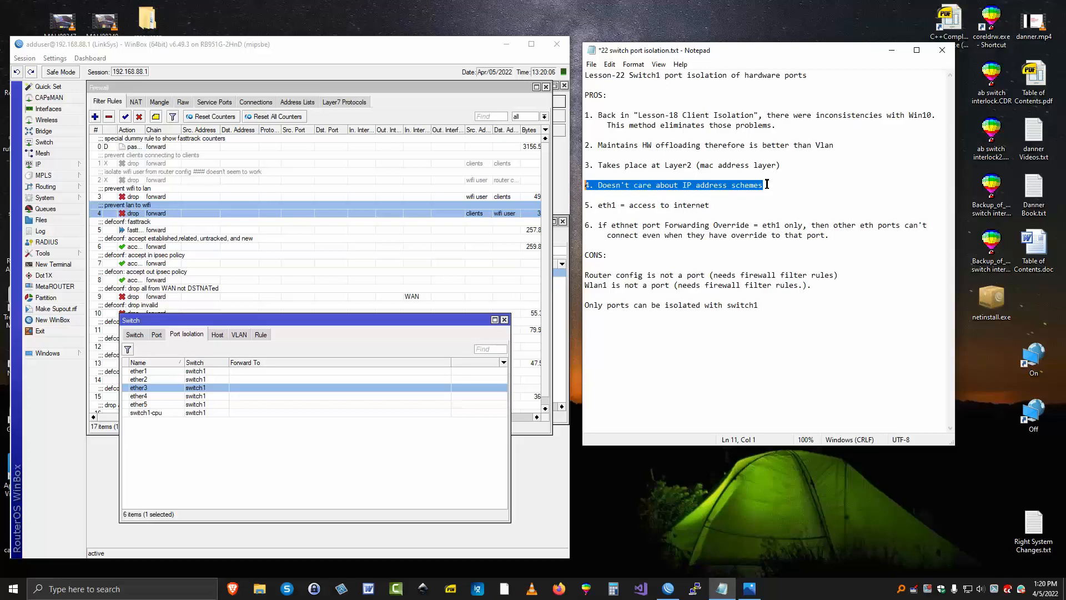
pyautogui.moveTo(712, 206); pyautogui.dragTo(576, 208)
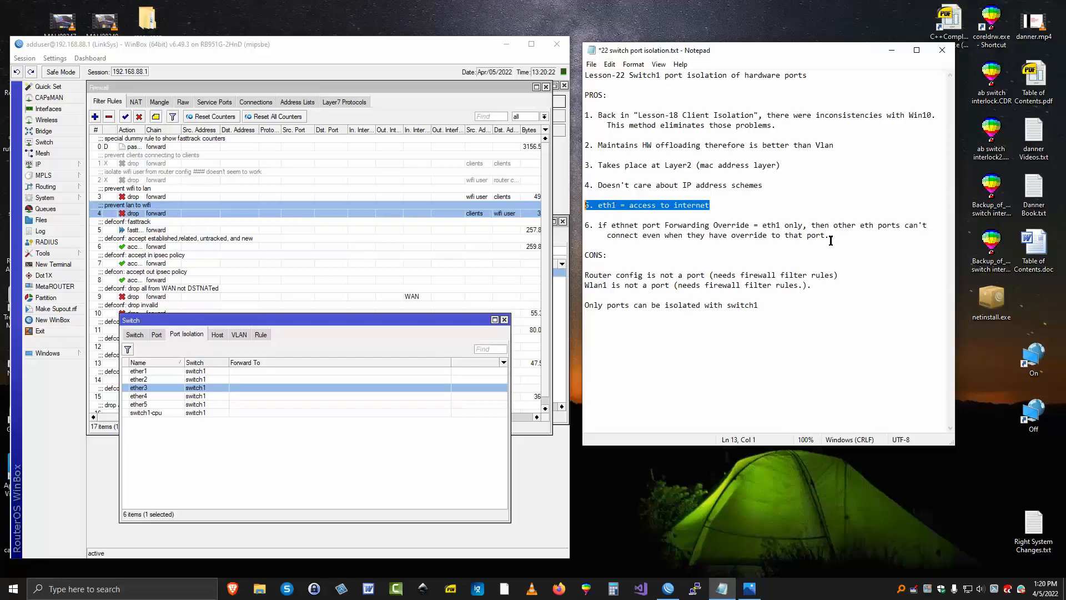
pyautogui.moveTo(830, 236); pyautogui.dragTo(583, 225)
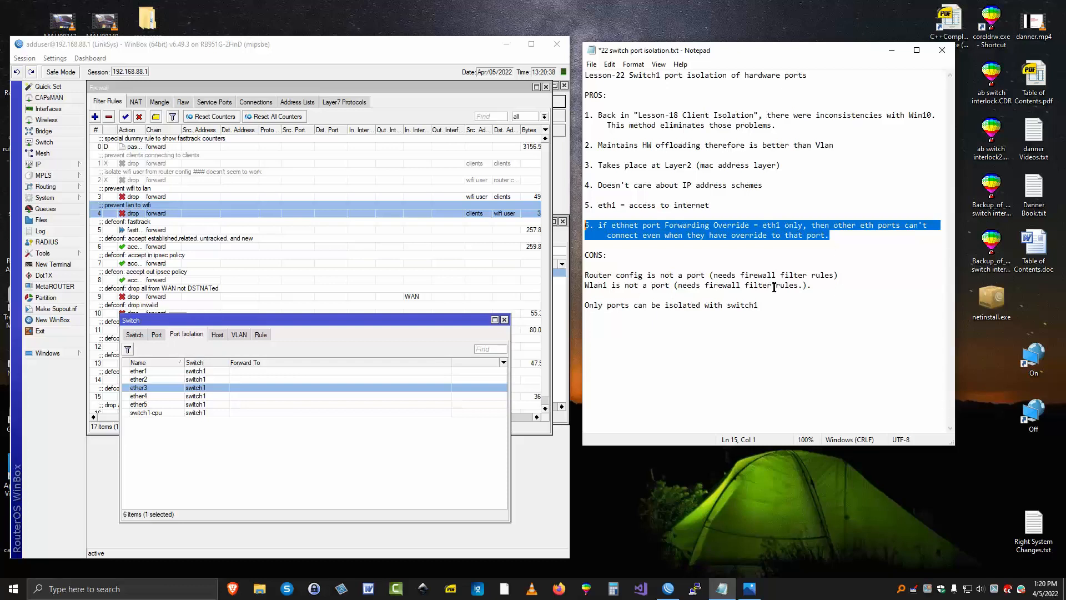
pyautogui.moveTo(841, 275); pyautogui.dragTo(582, 276)
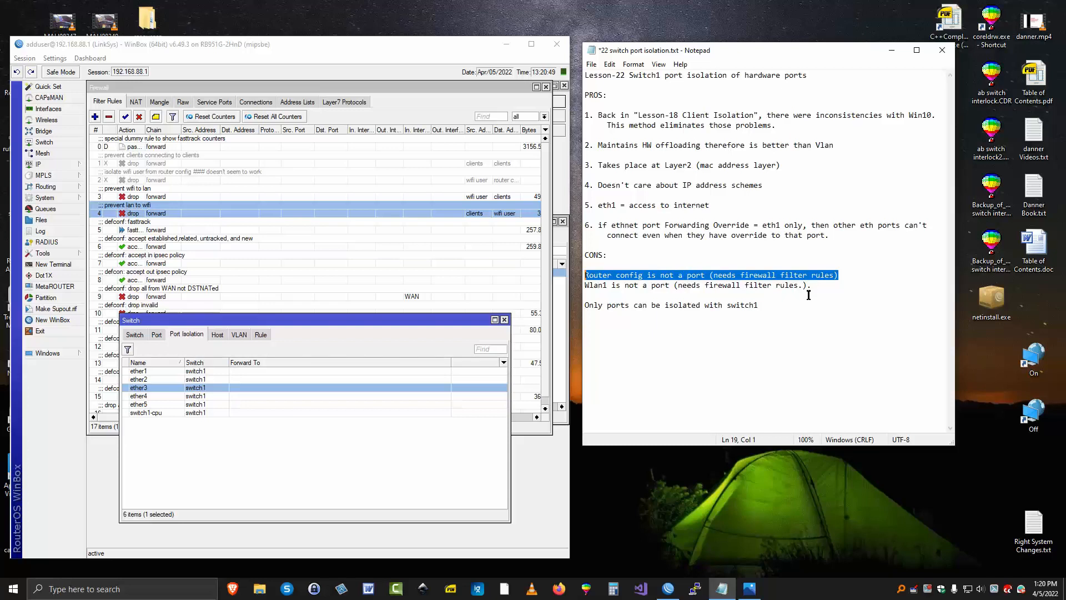
pyautogui.click(687, 296)
pyautogui.hotkey('shift', 'Up')
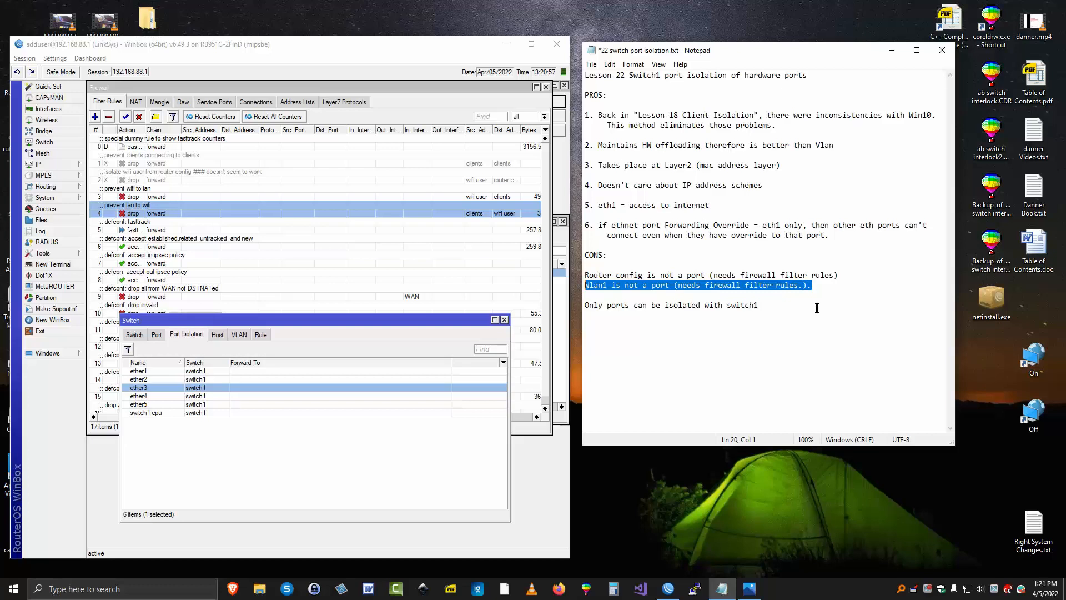
pyautogui.moveTo(759, 304); pyautogui.dragTo(587, 306)
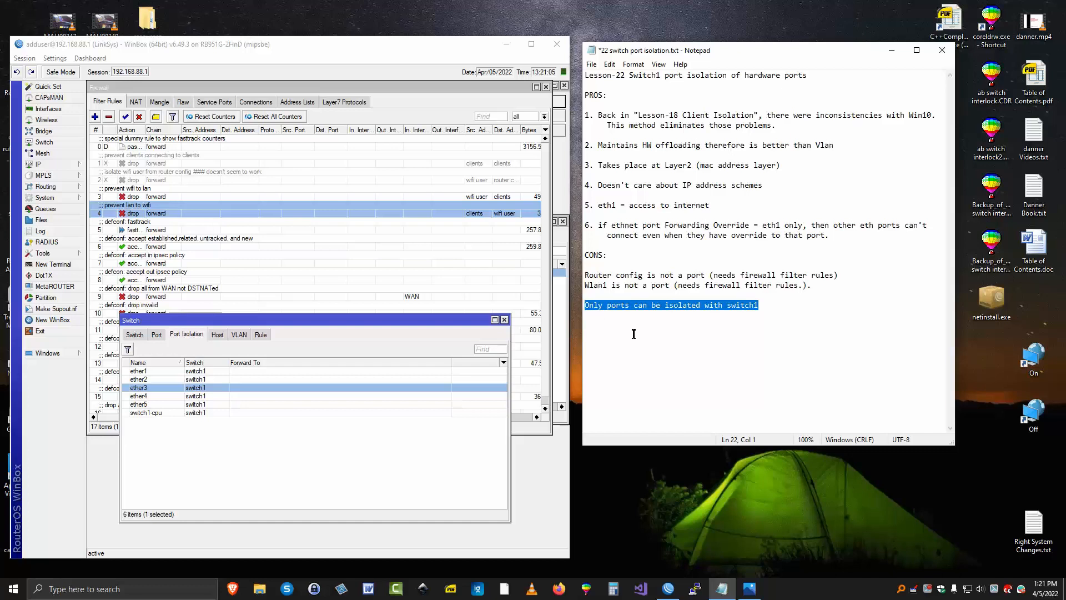
# Reopen the switch configuration in WinBox and review the switch1 properties, the port list and the port isolation list
pyautogui.click(504, 320)
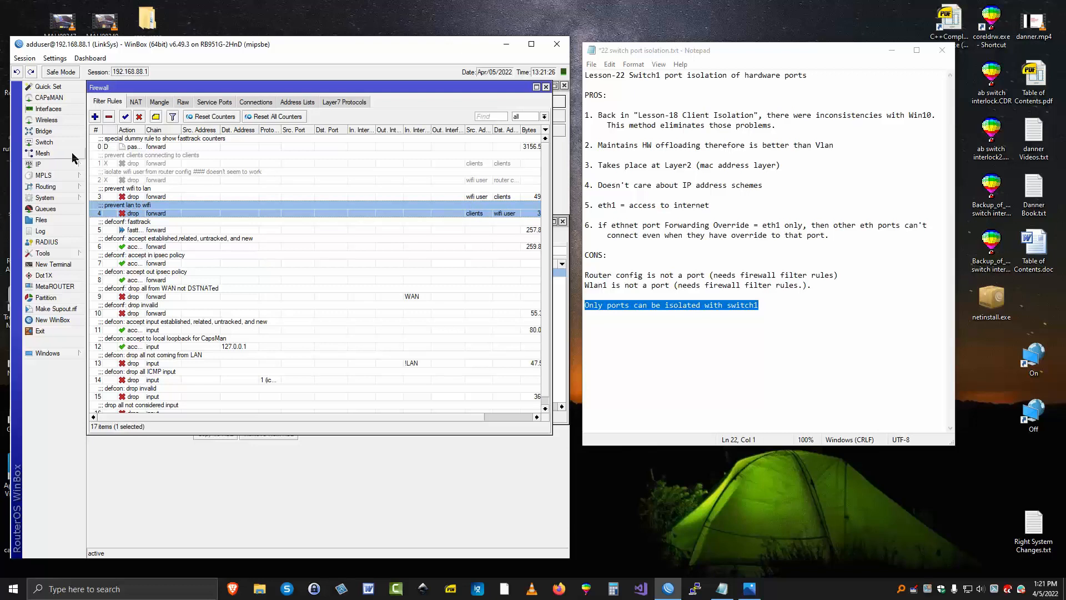
pyautogui.click(45, 143)
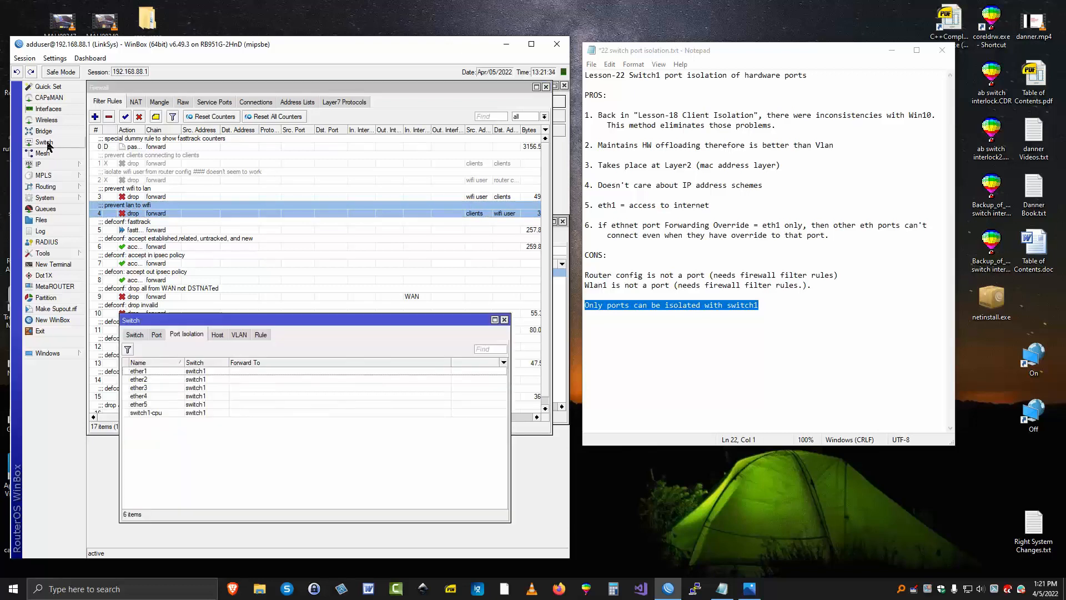
pyautogui.click(137, 335)
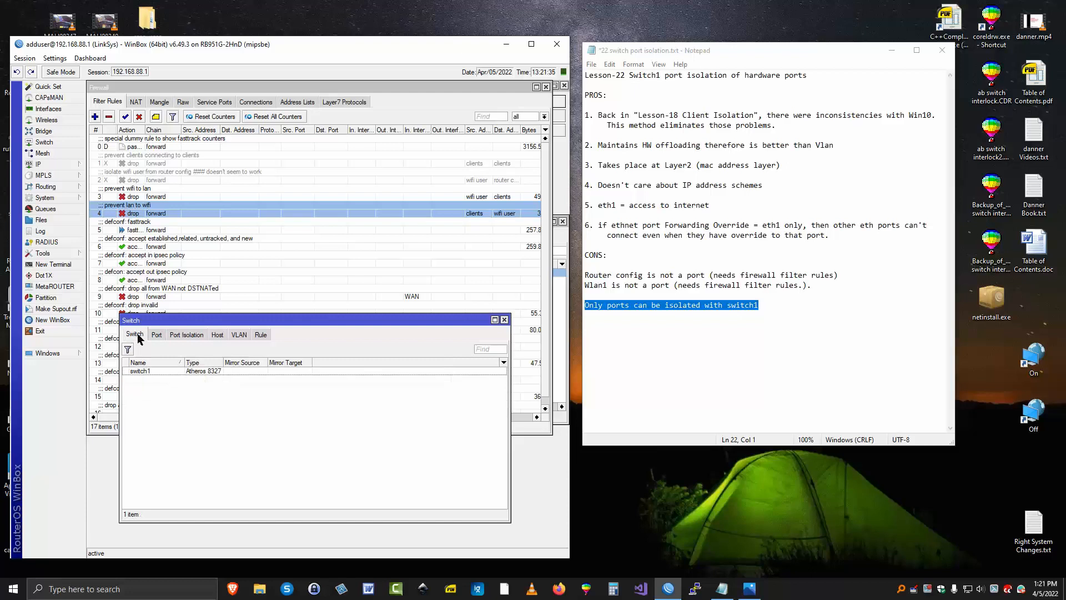
pyautogui.doubleClick(162, 371)
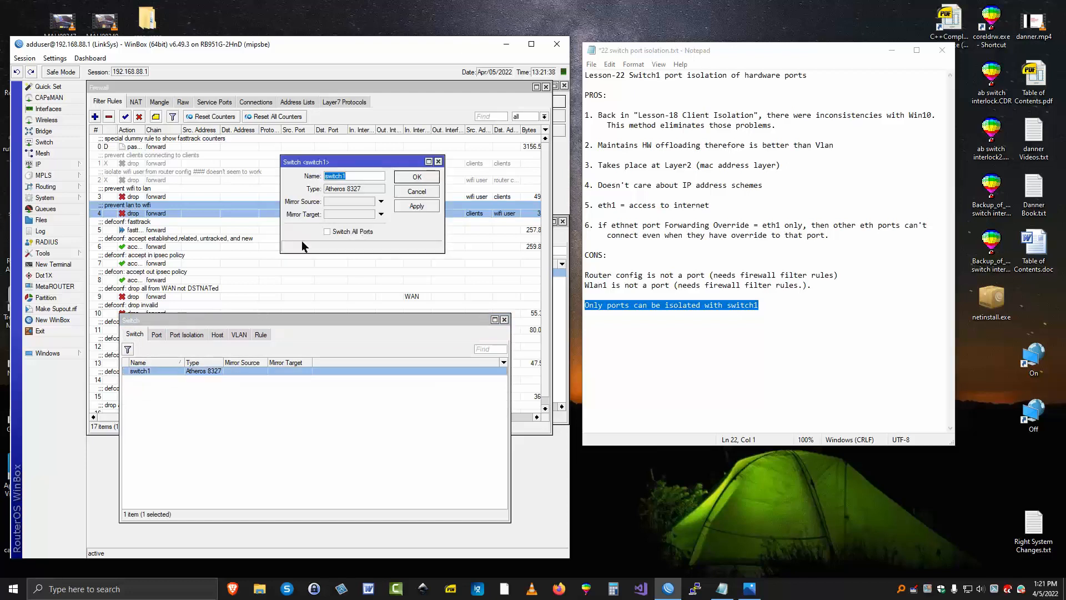
pyautogui.click(417, 190)
pyautogui.click(156, 334)
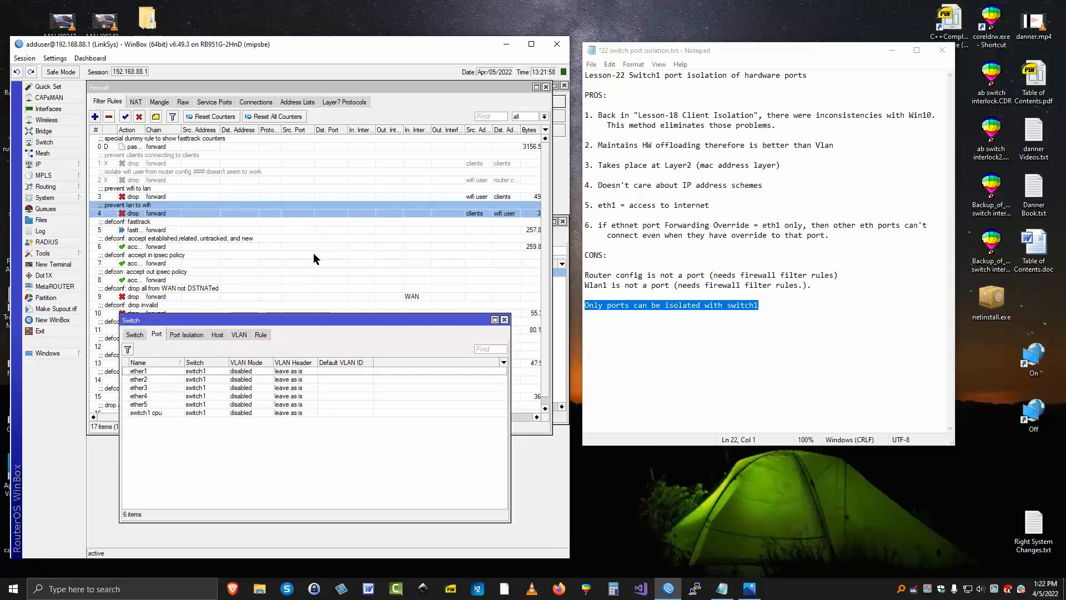
pyautogui.click(187, 336)
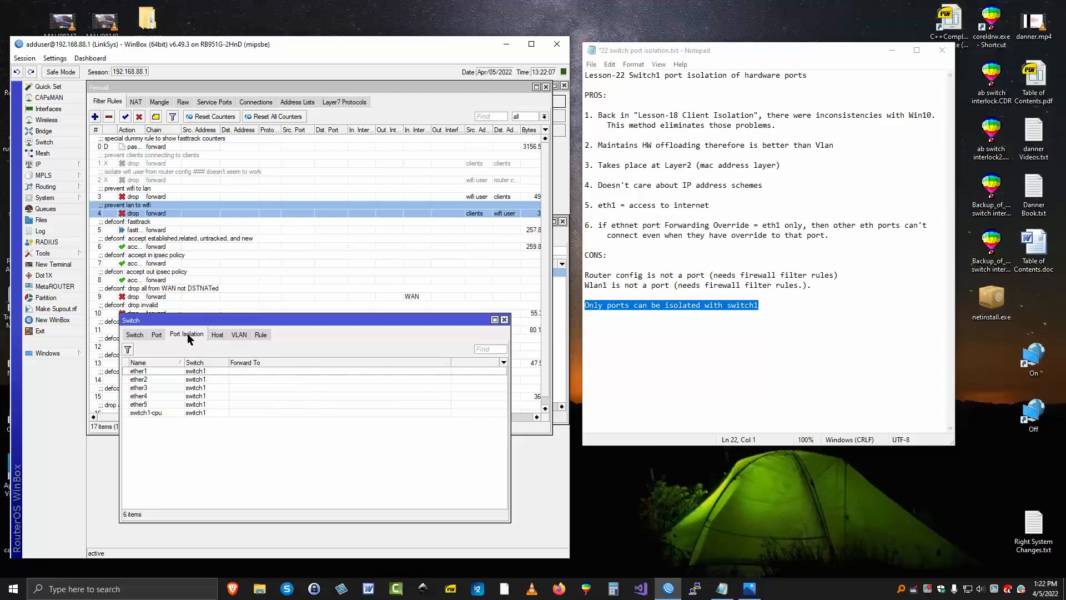
# Try a forwarding override on ether1 with ether1 as the forward-to port, and turn the override off again
pyautogui.doubleClick(156, 371)
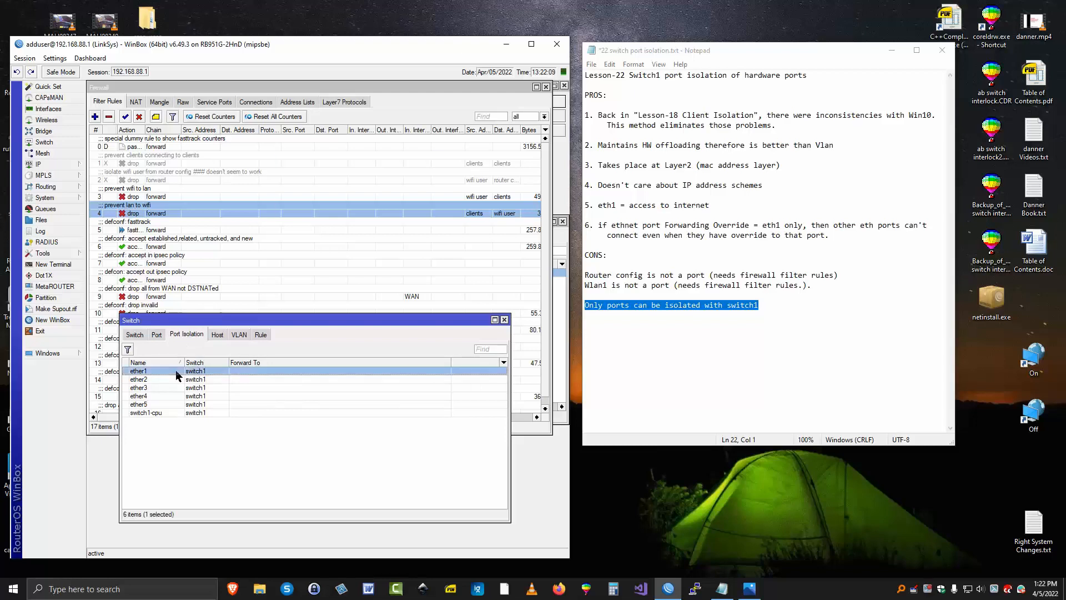
pyautogui.click(318, 206)
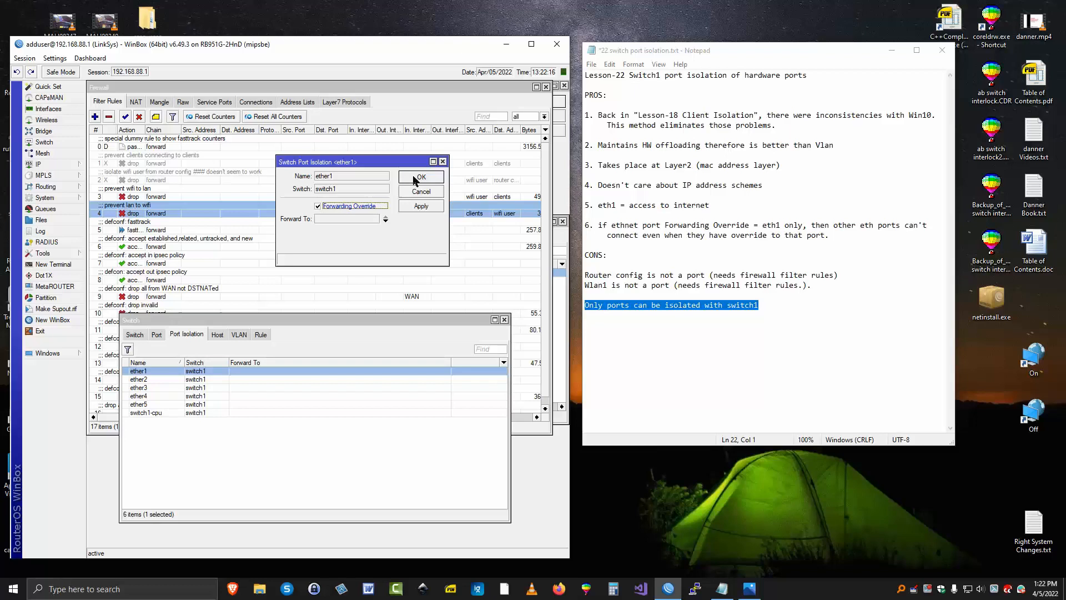
pyautogui.click(386, 222)
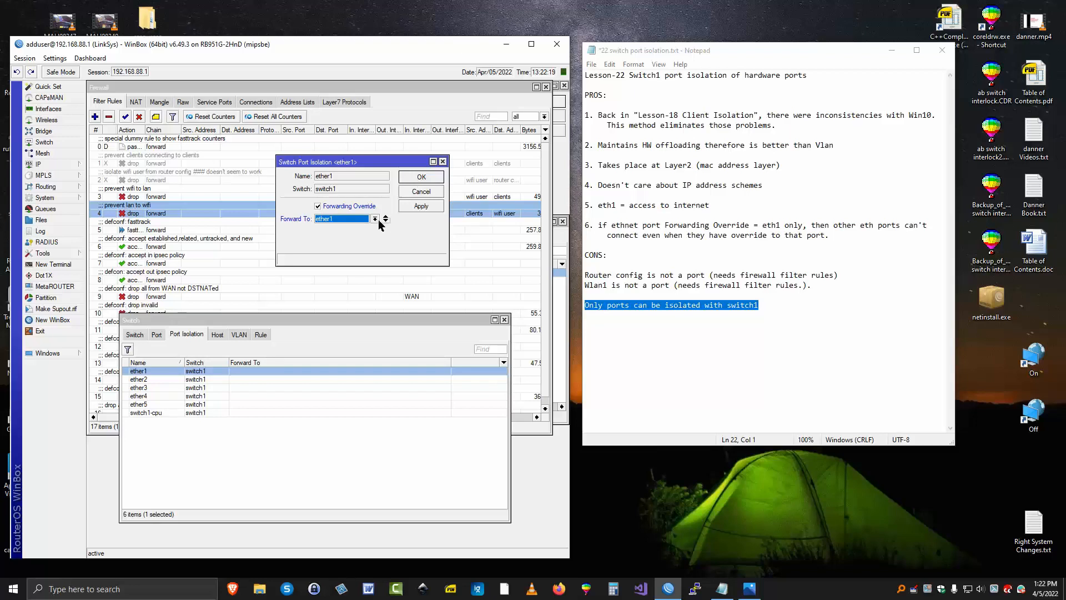
pyautogui.click(375, 220)
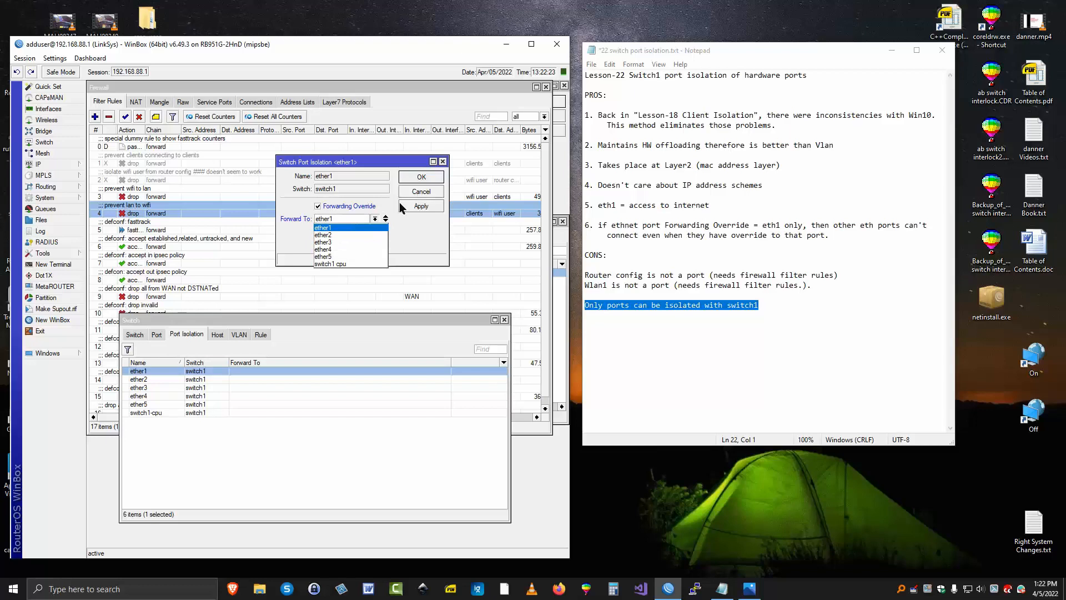
pyautogui.click(317, 209)
pyautogui.click(319, 208)
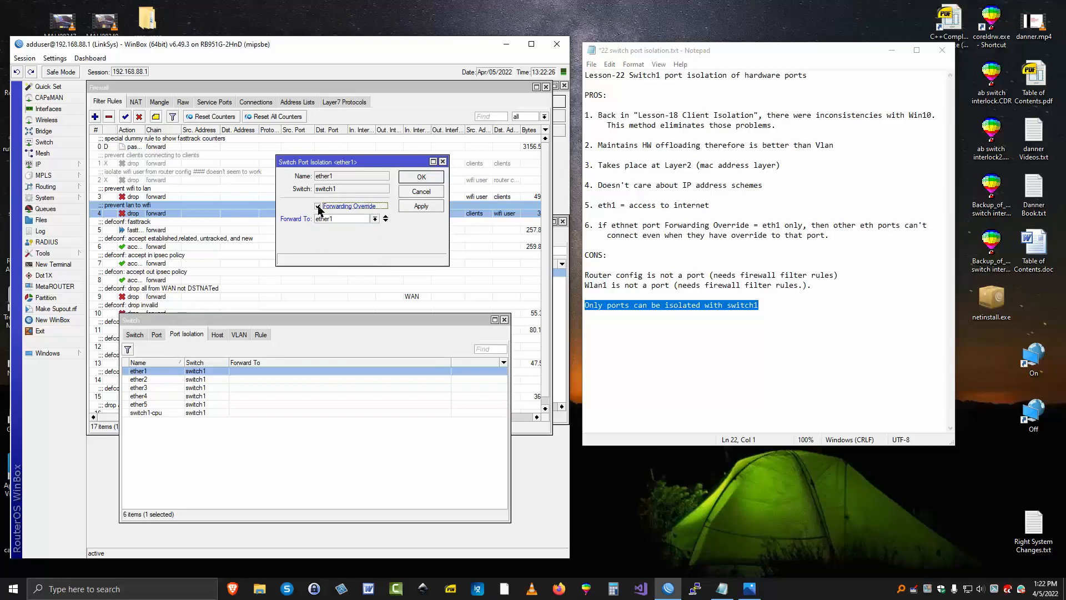
pyautogui.click(419, 178)
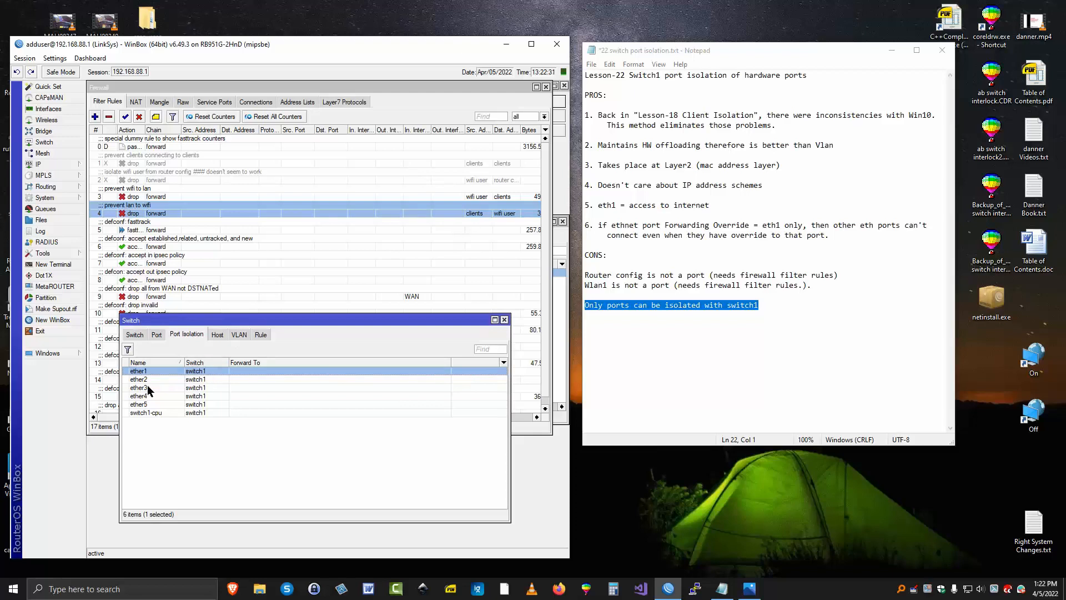
# Enable the forwarding override on ether2 and set it to forward to ether1 and ether3
pyautogui.click(195, 381)
pyautogui.doubleClick(196, 380)
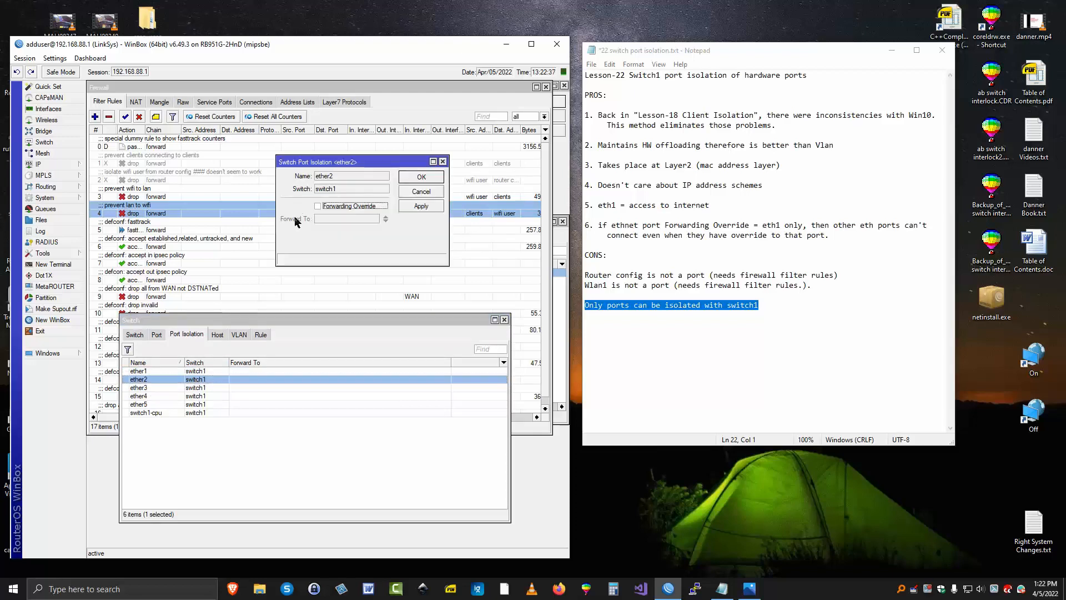
pyautogui.click(319, 207)
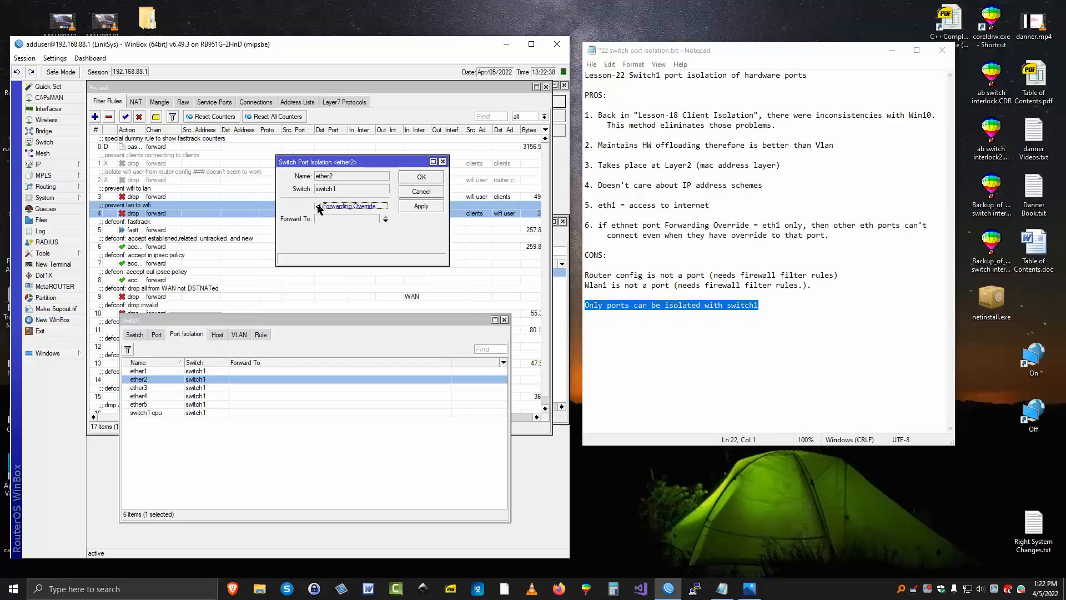
pyautogui.click(384, 221)
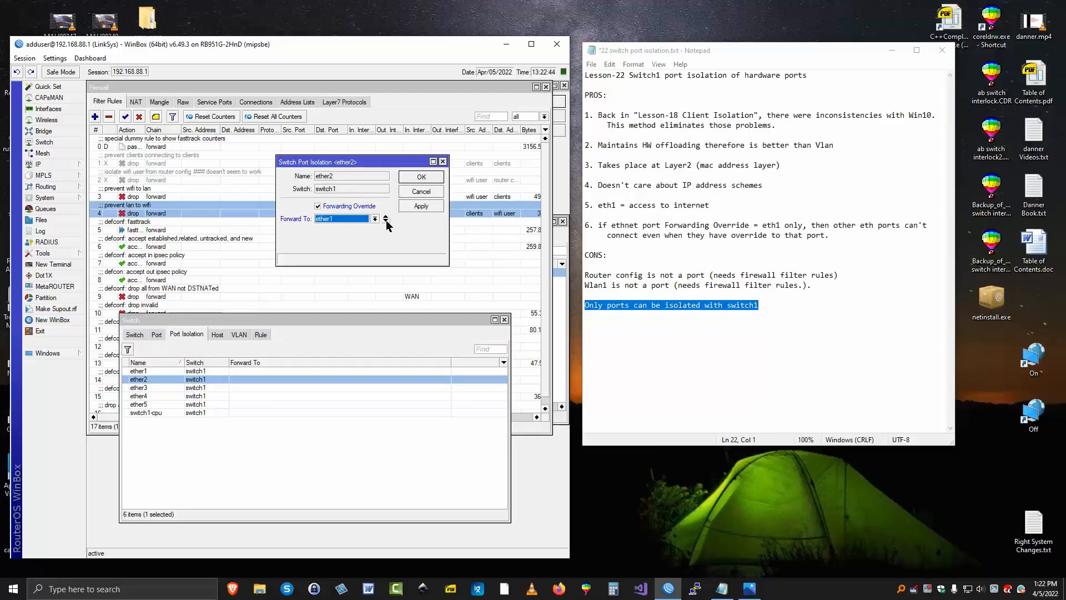
pyautogui.click(385, 221)
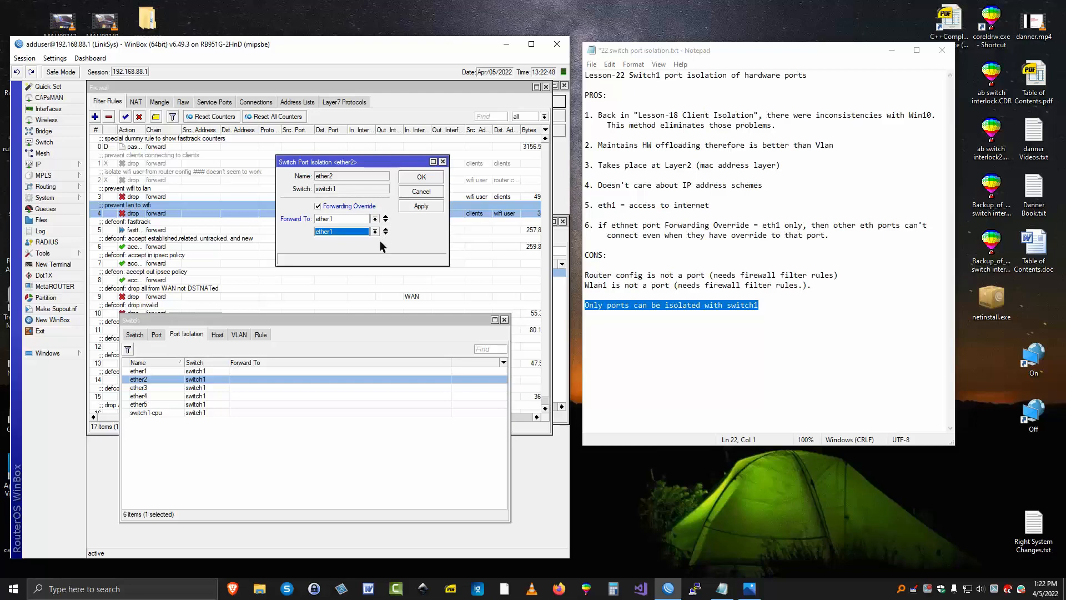
pyautogui.click(375, 232)
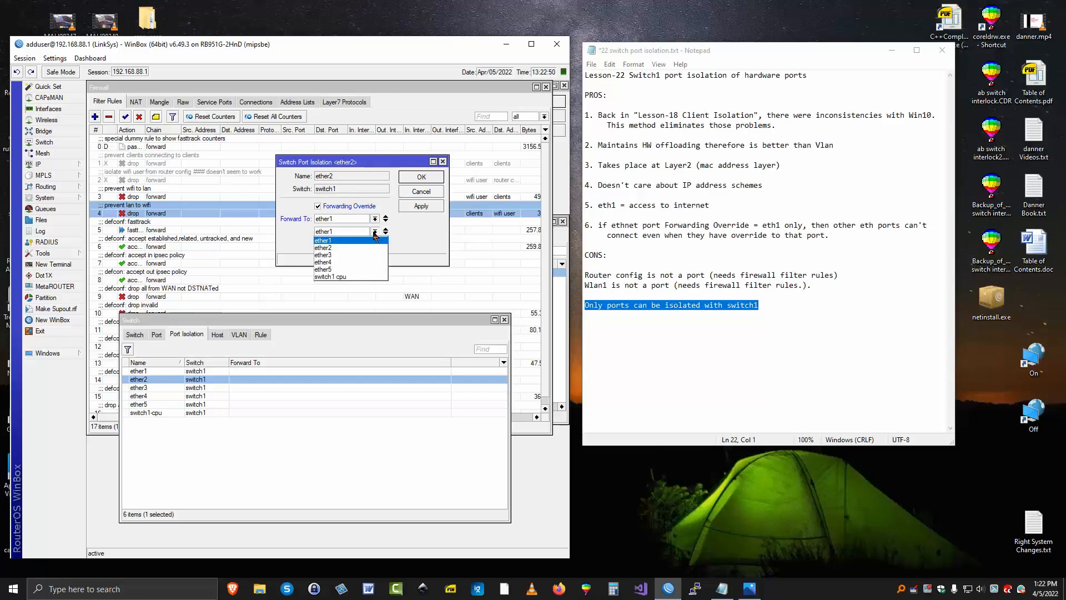
pyautogui.click(335, 255)
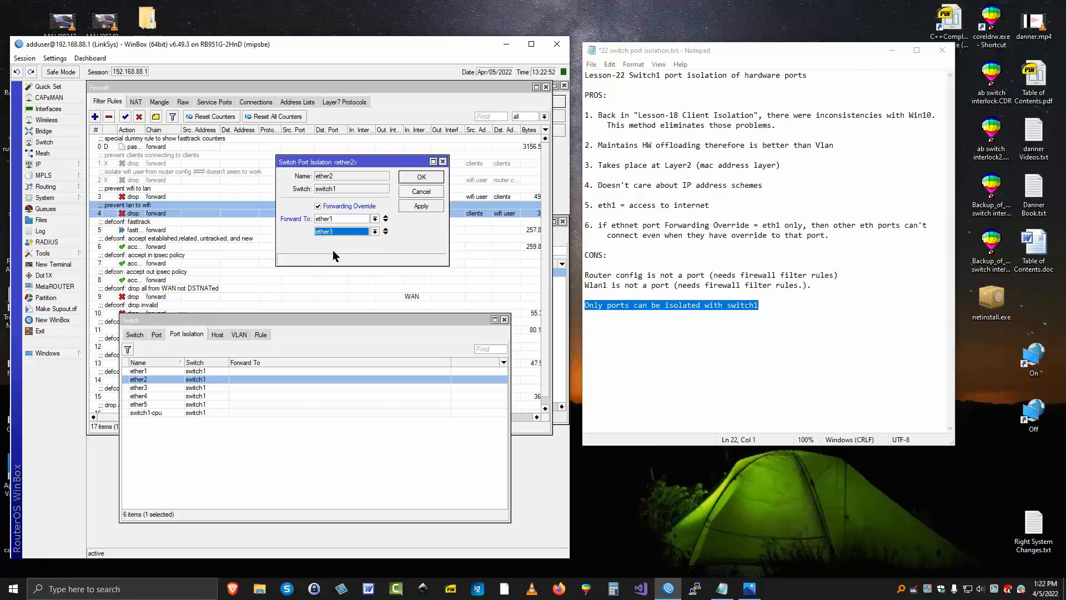
pyautogui.click(422, 177)
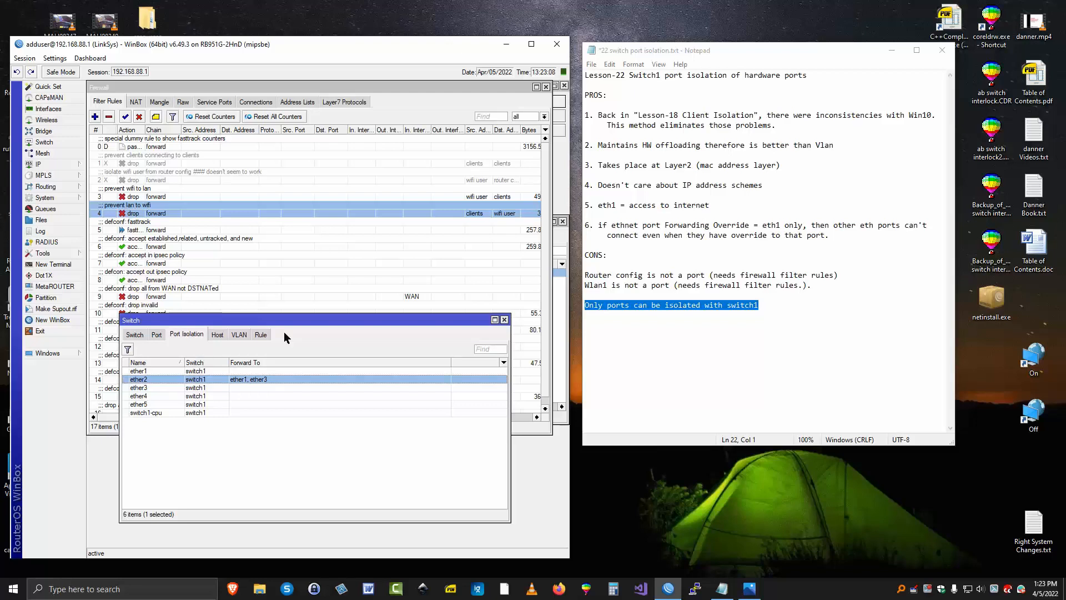
# Enable the forwarding override on ether3 and set it to forward to ether1 only
pyautogui.click(149, 387)
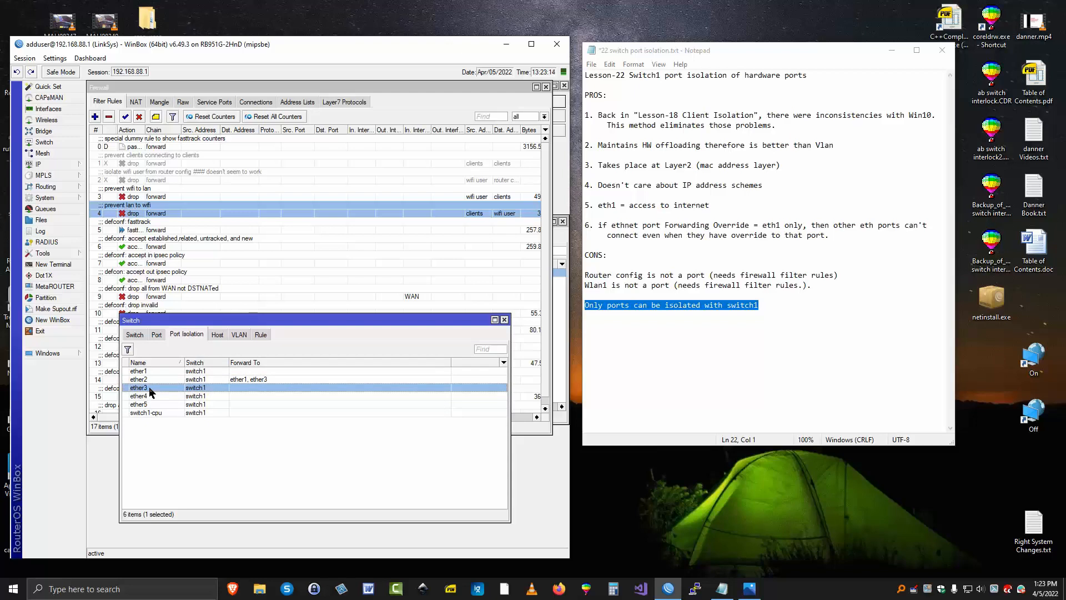
pyautogui.doubleClick(149, 386)
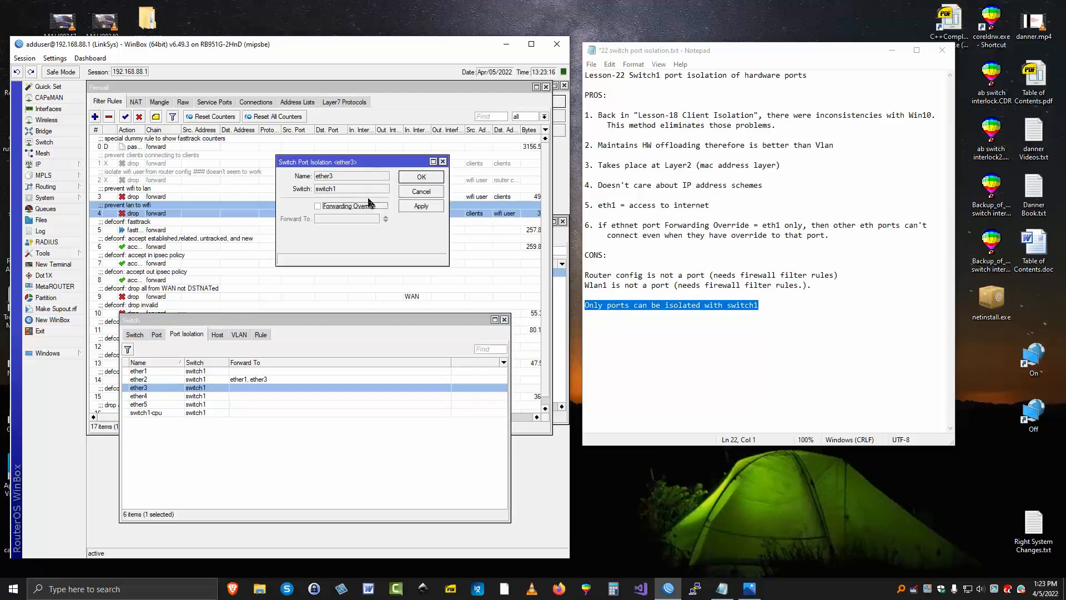
pyautogui.click(318, 206)
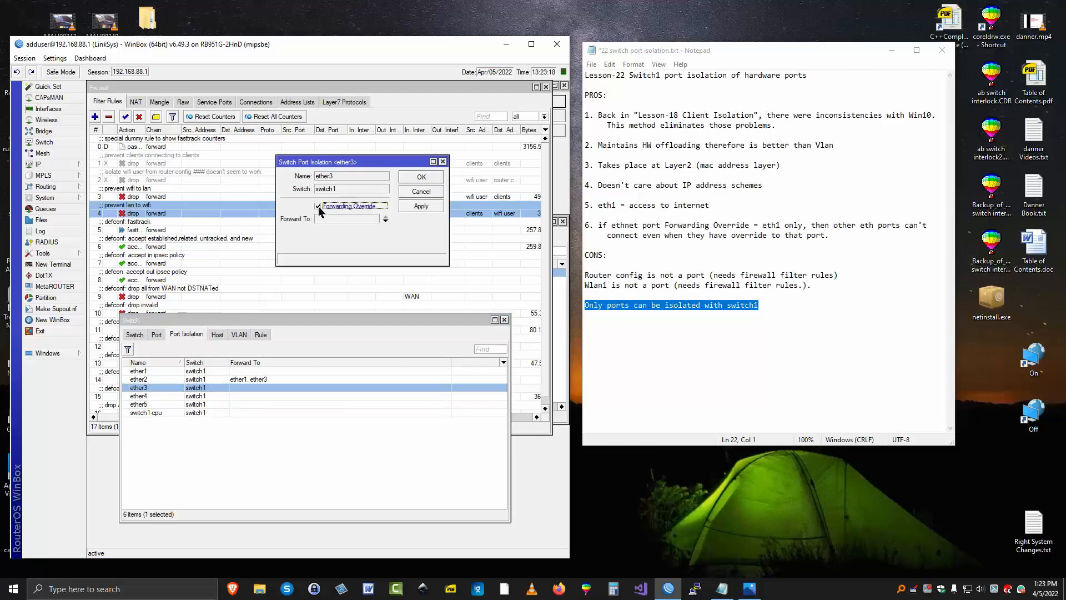
pyautogui.click(386, 221)
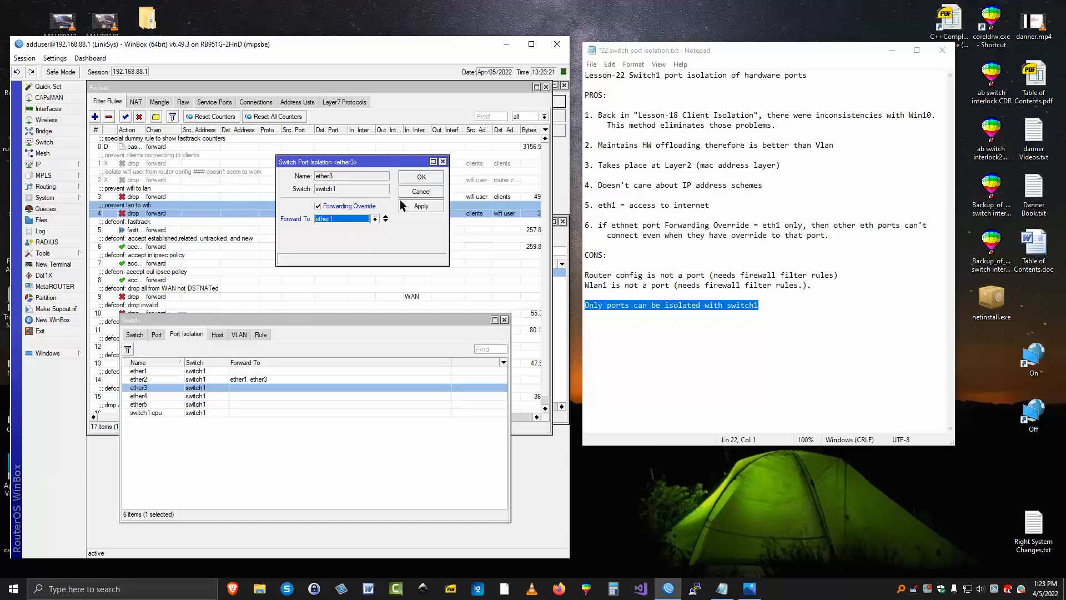
pyautogui.click(422, 177)
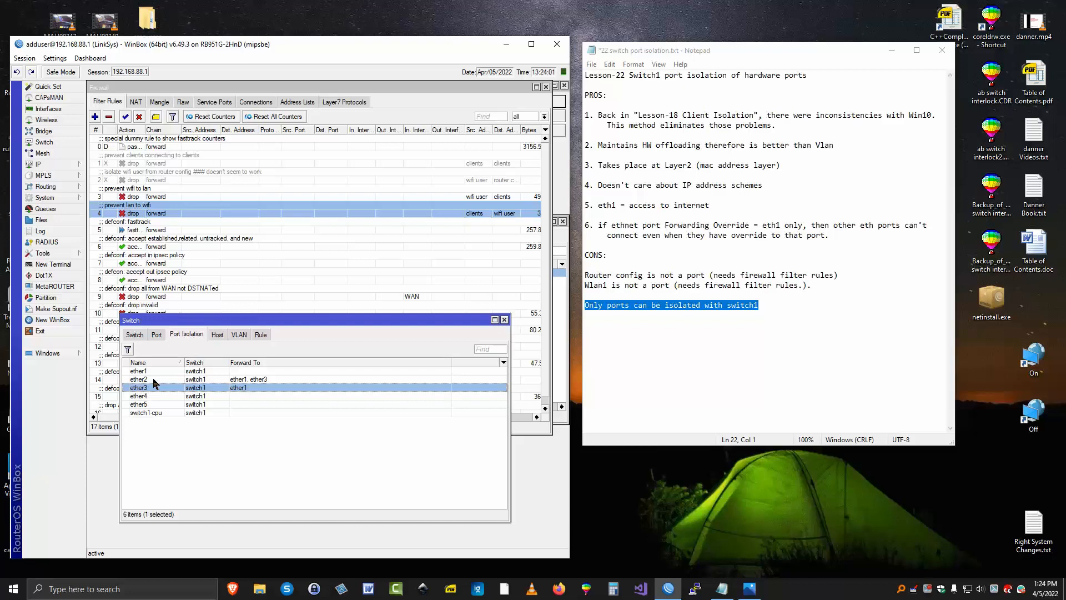
# Add ether2 as a second forward-to port in the port isolation settings of ether3
pyautogui.doubleClick(211, 390)
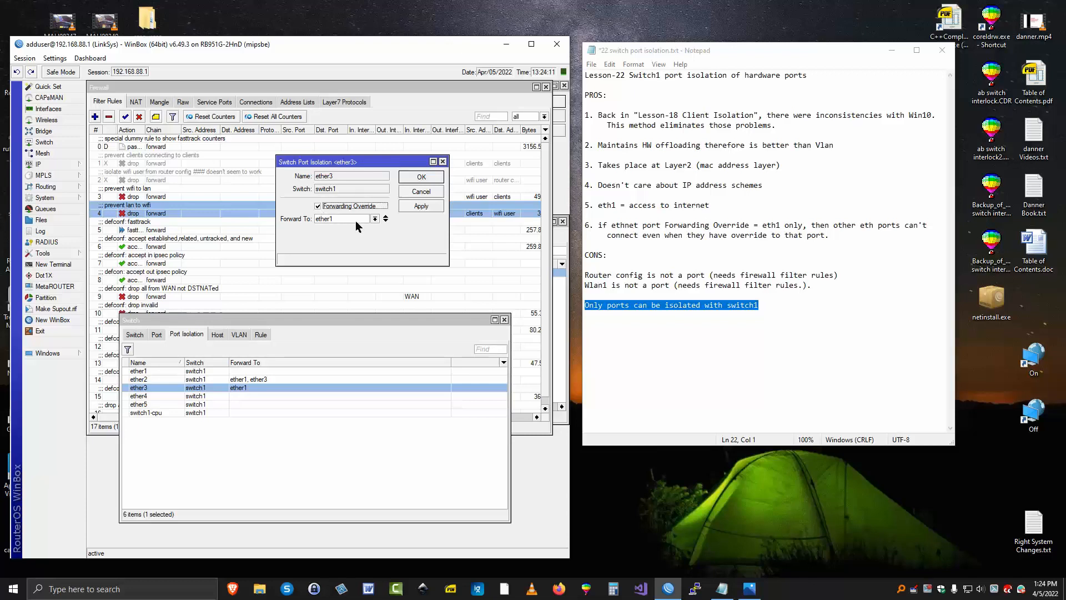
pyautogui.click(386, 221)
pyautogui.click(375, 232)
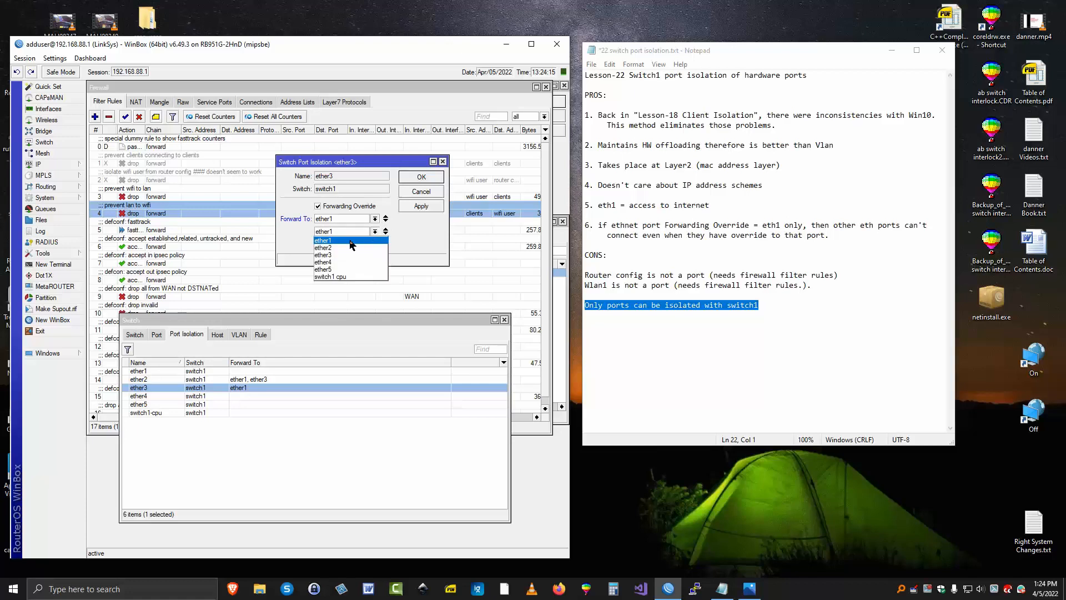
pyautogui.click(332, 248)
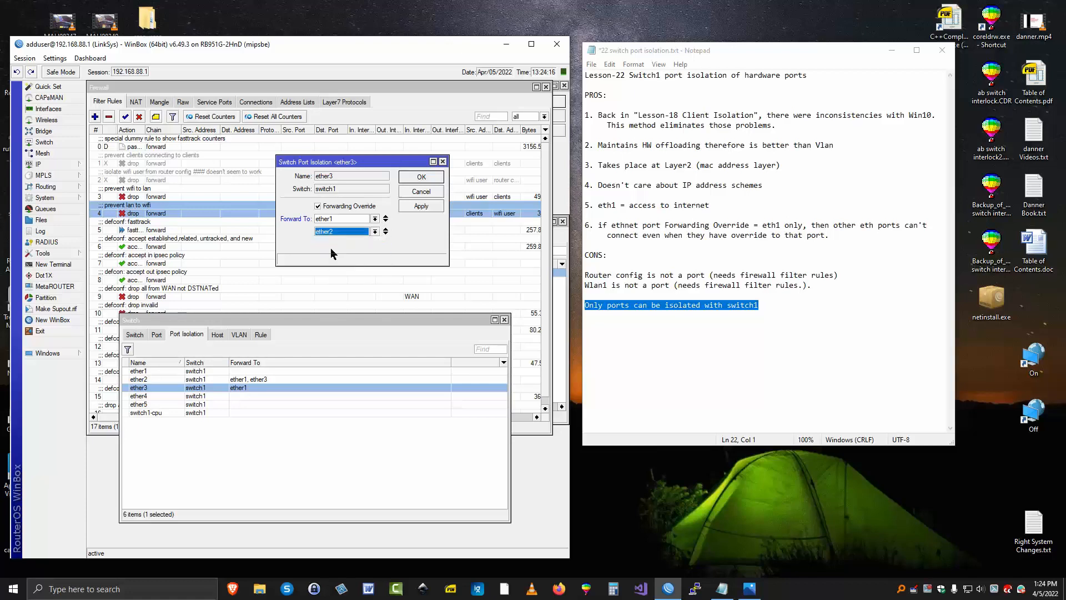
pyautogui.click(421, 176)
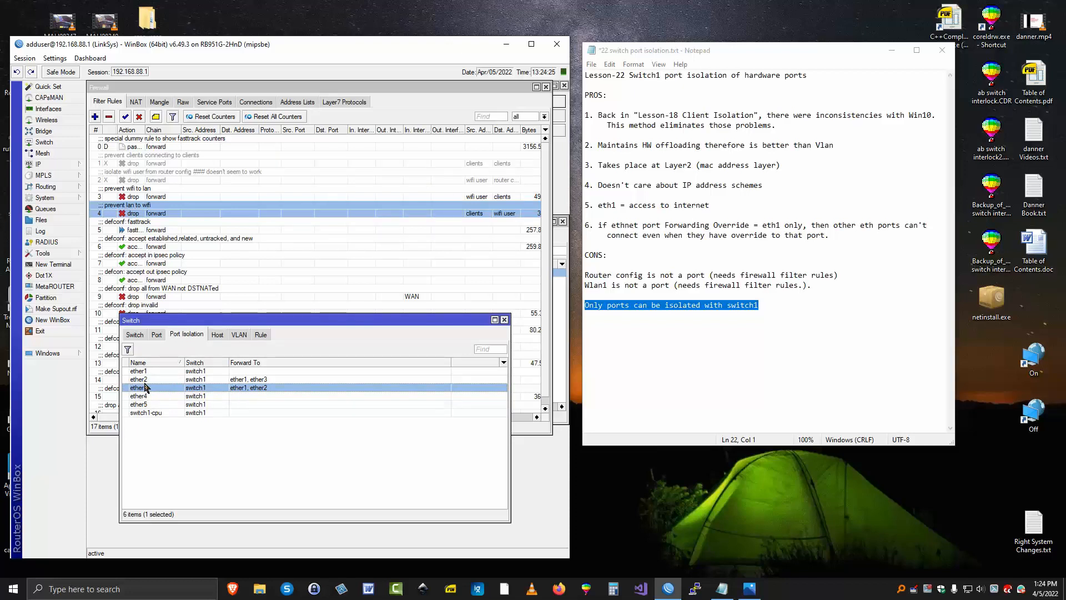
# Enable the forwarding override on ether4 in the port isolation settings and set it to forward to ether1 only
pyautogui.doubleClick(197, 399)
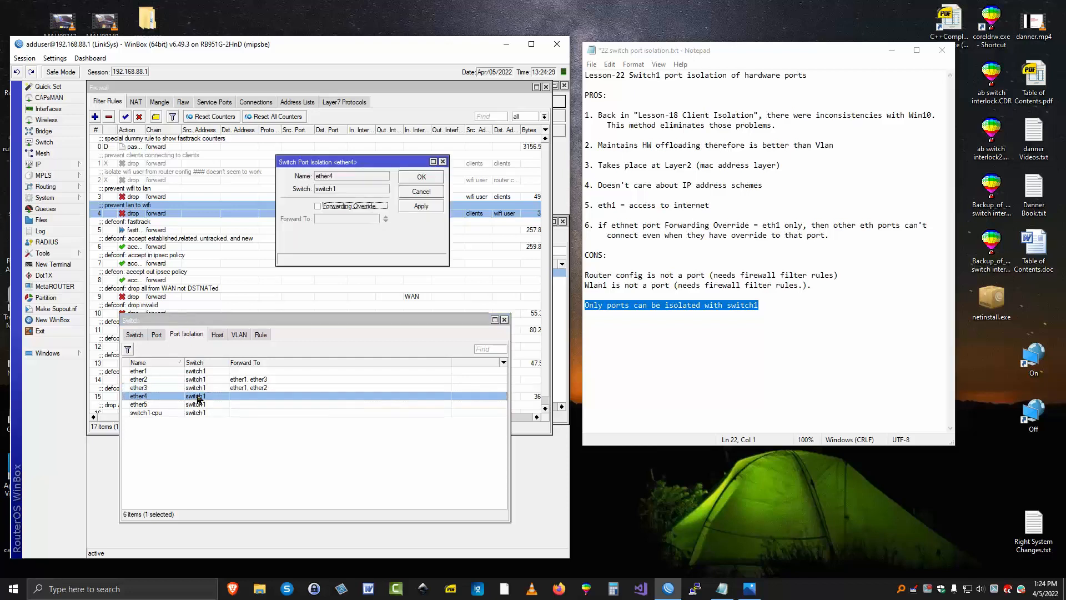
pyautogui.click(316, 206)
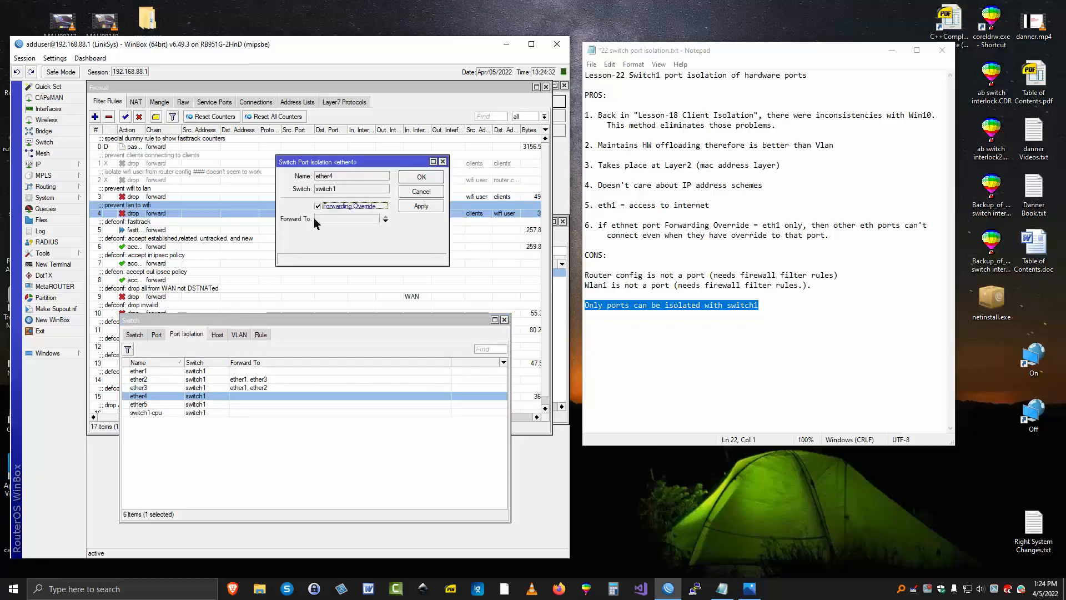
pyautogui.click(385, 220)
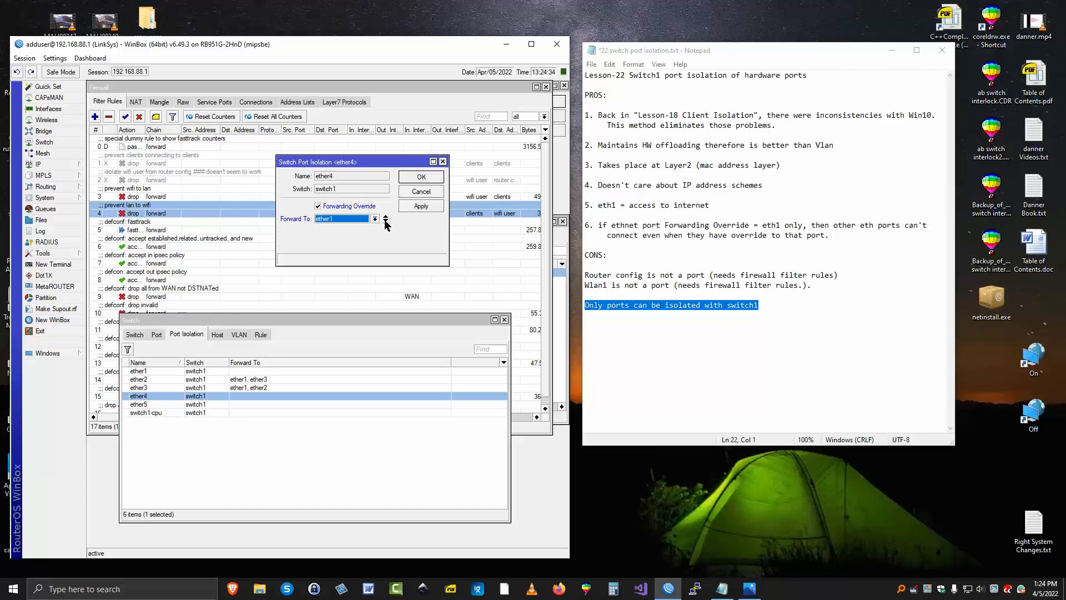
pyautogui.click(421, 177)
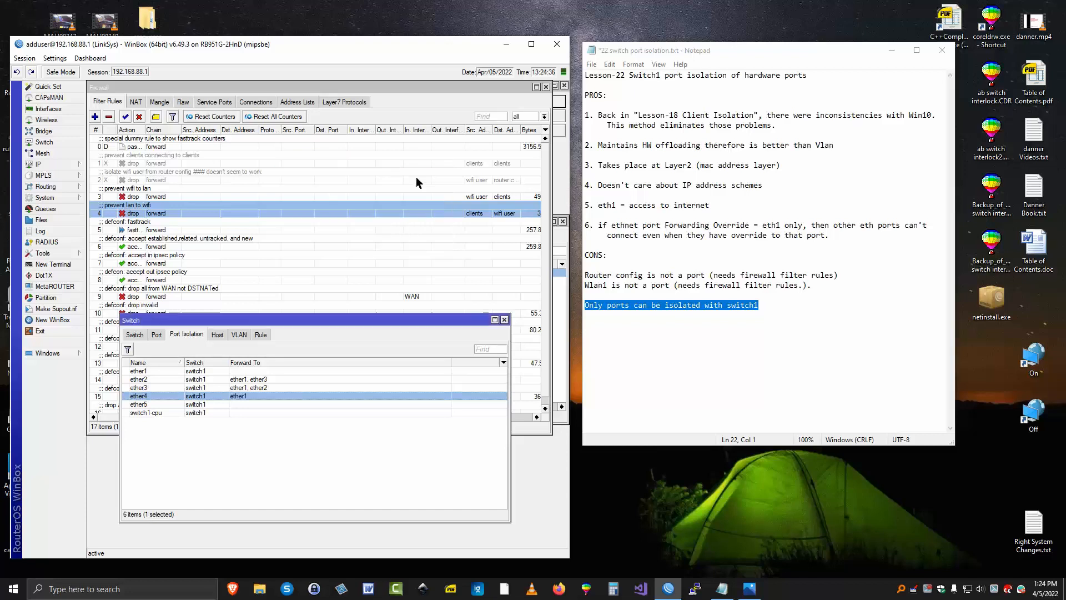
# Enable the forwarding override on ether5 in the port isolation settings and set it to forward to ether1 only
pyautogui.click(156, 403)
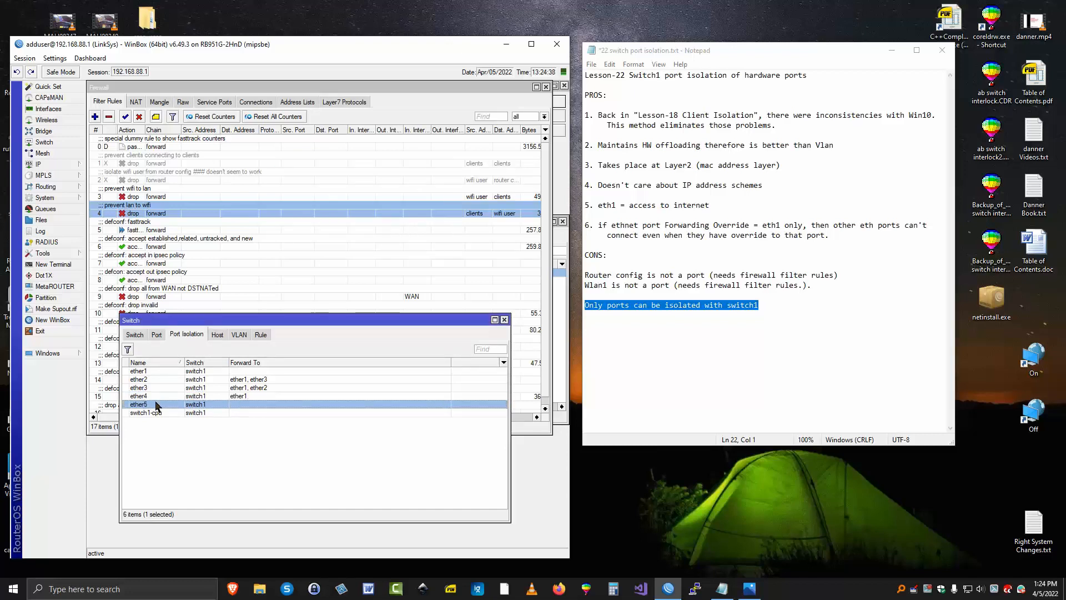
pyautogui.doubleClick(210, 404)
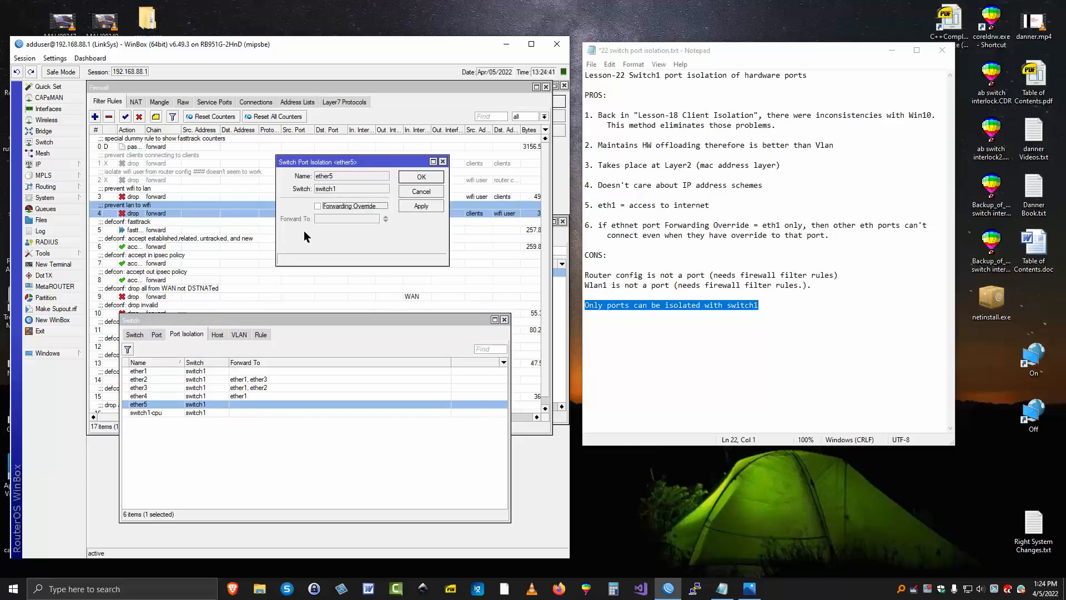
pyautogui.click(330, 206)
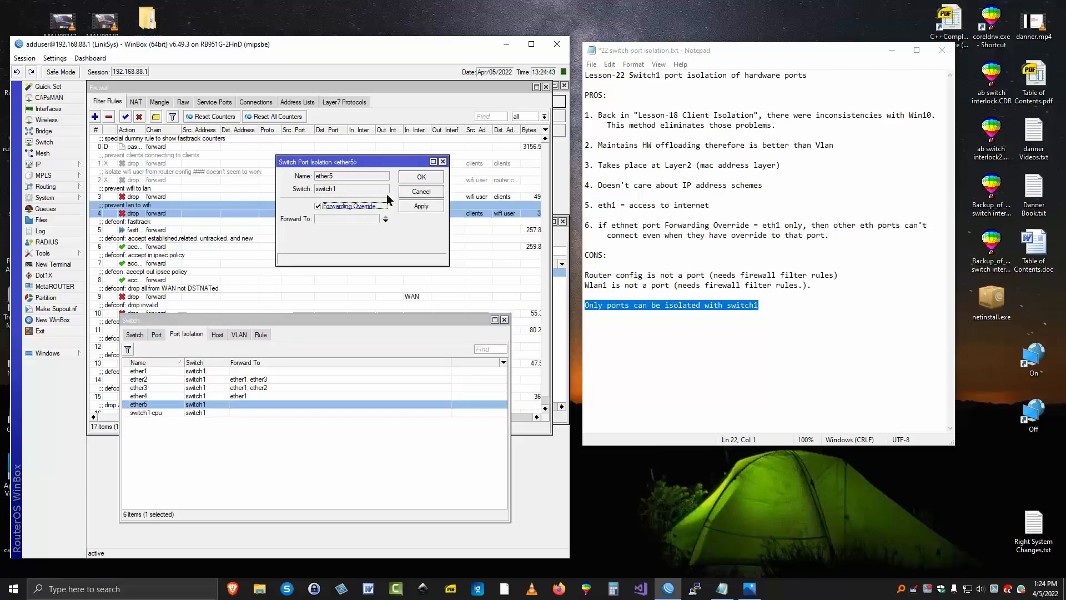
pyautogui.click(385, 220)
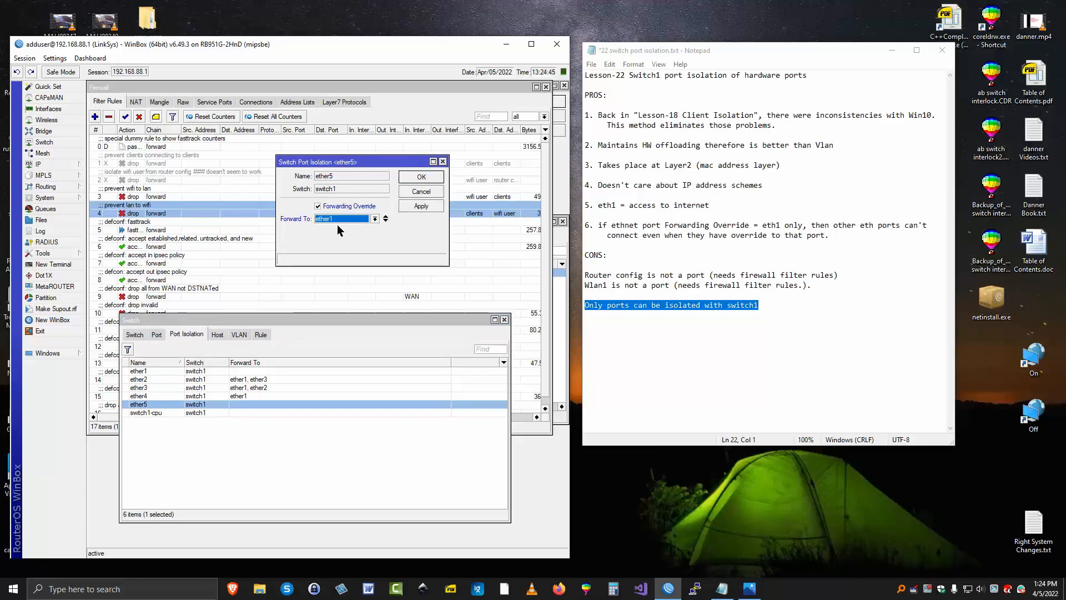
pyautogui.click(420, 178)
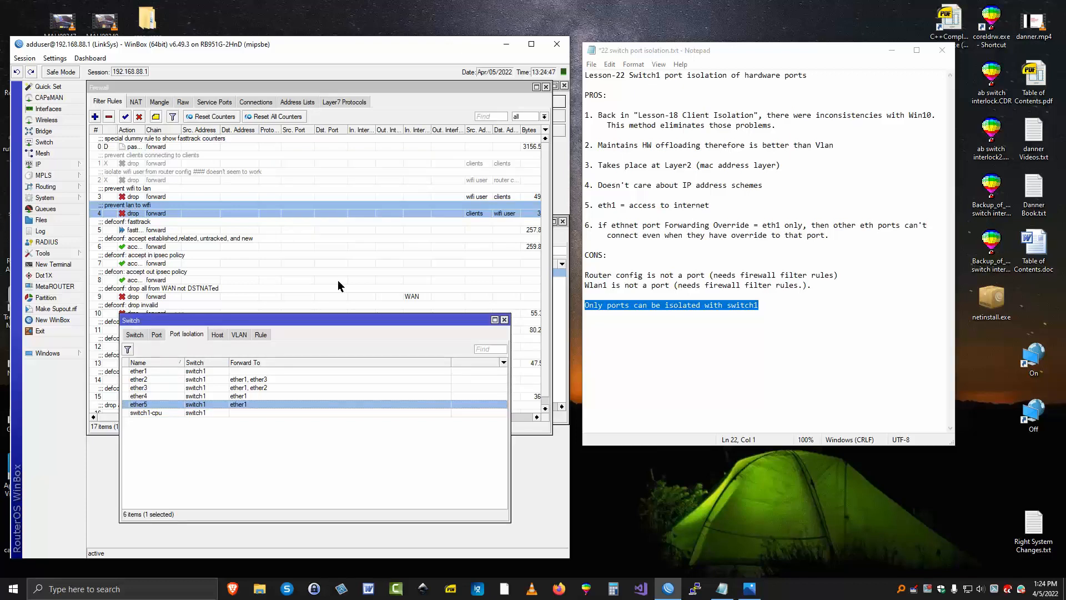